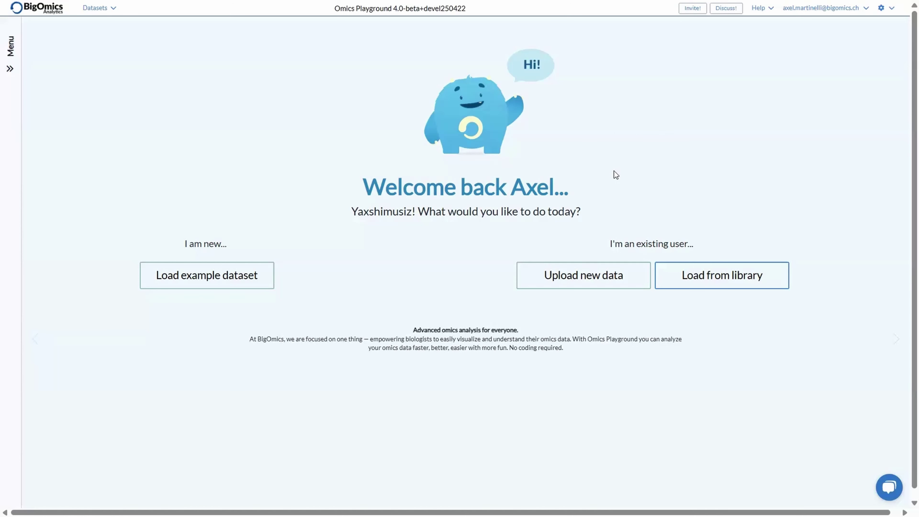
Step: Start a new data upload and set its data type to proteomics
{"action": "left_click", "coordinate": [592, 293]}
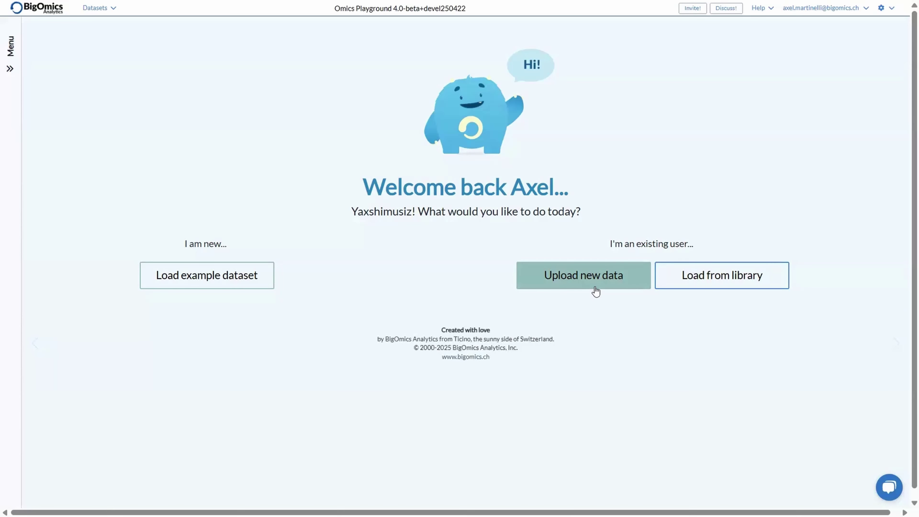
{"action": "left_click", "coordinate": [595, 287]}
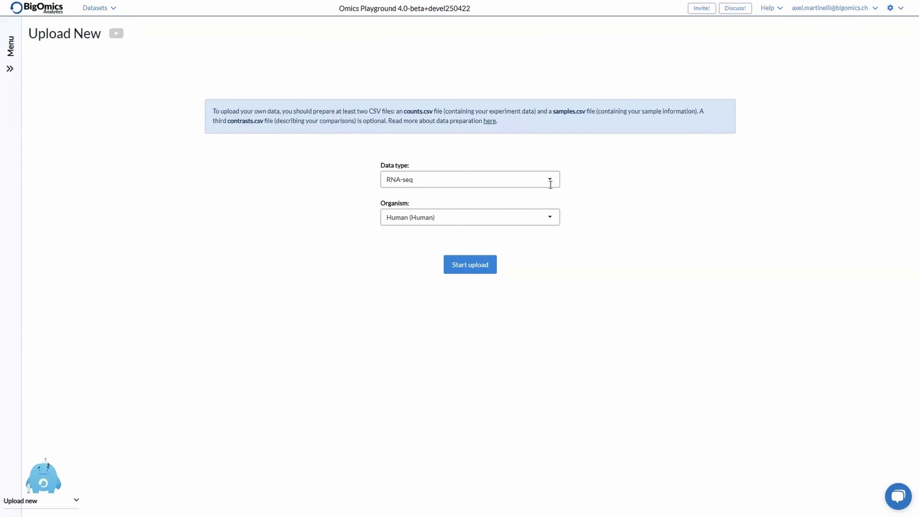
{"action": "left_click", "coordinate": [438, 182]}
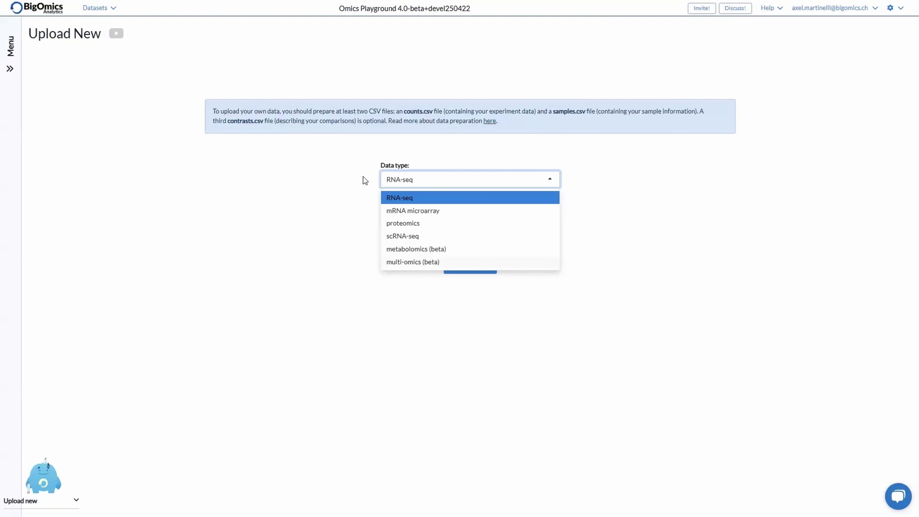
{"action": "left_click", "coordinate": [416, 224]}
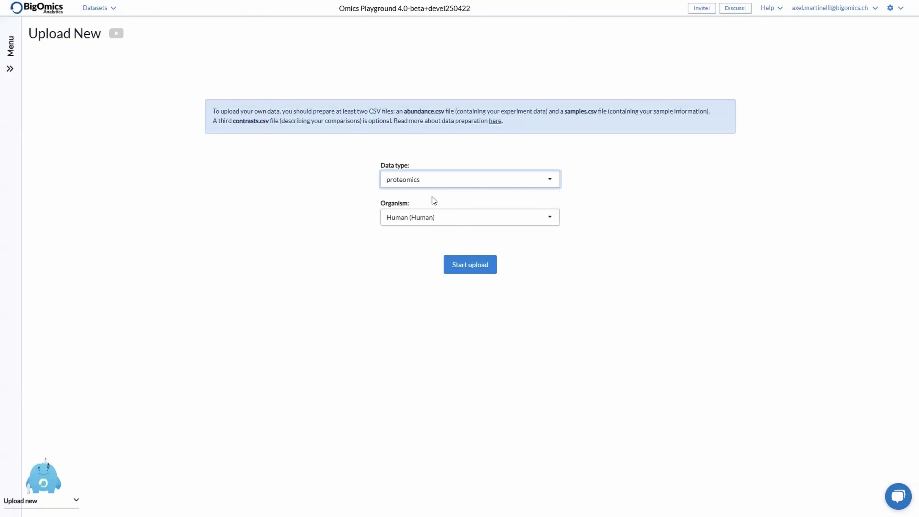
Step: Keep Human (Human) as the organism and start the upload with the example abundance data
{"action": "left_click", "coordinate": [552, 222]}
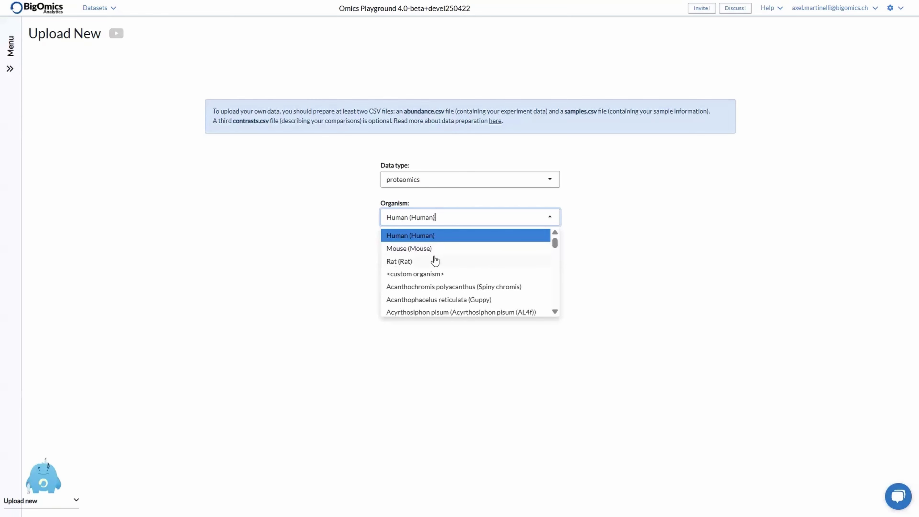
{"action": "scroll", "coordinate": [454, 285], "scroll_direction": "down", "scroll_amount": 6}
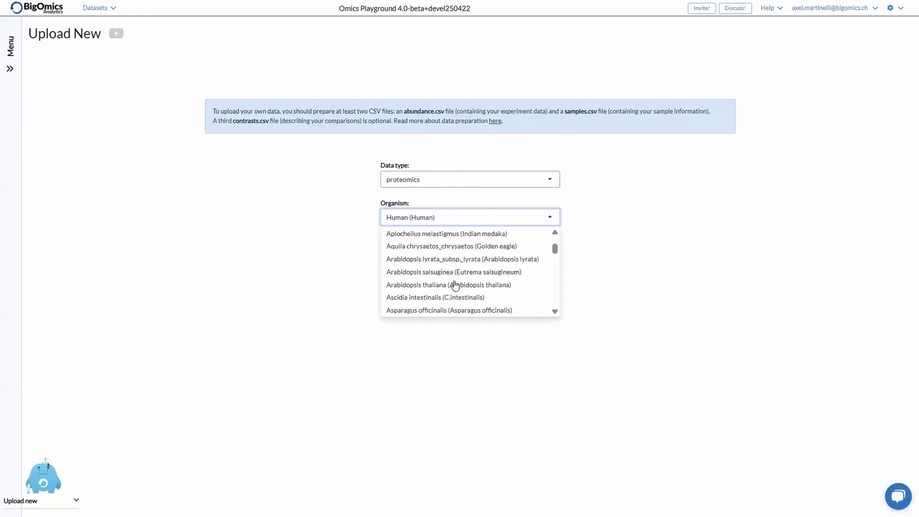
{"action": "scroll", "coordinate": [455, 286], "scroll_direction": "up", "scroll_amount": 6}
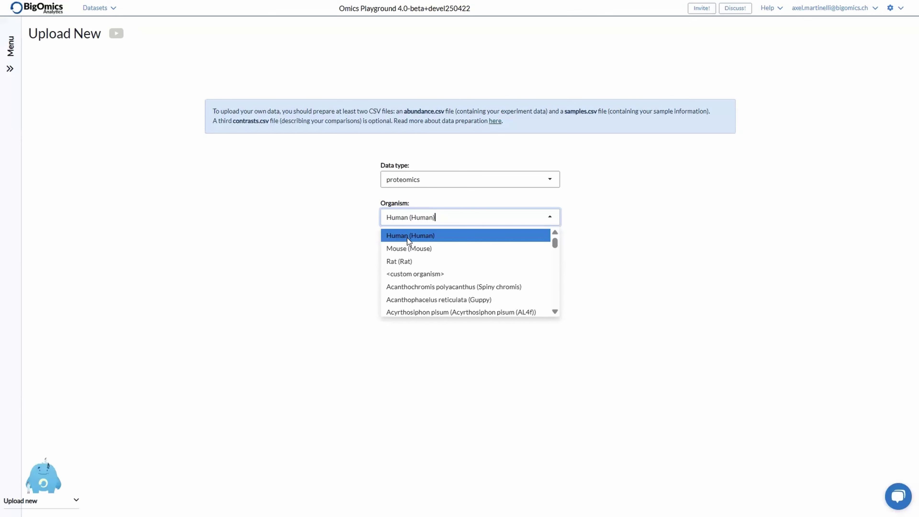
{"action": "left_click", "coordinate": [385, 334]}
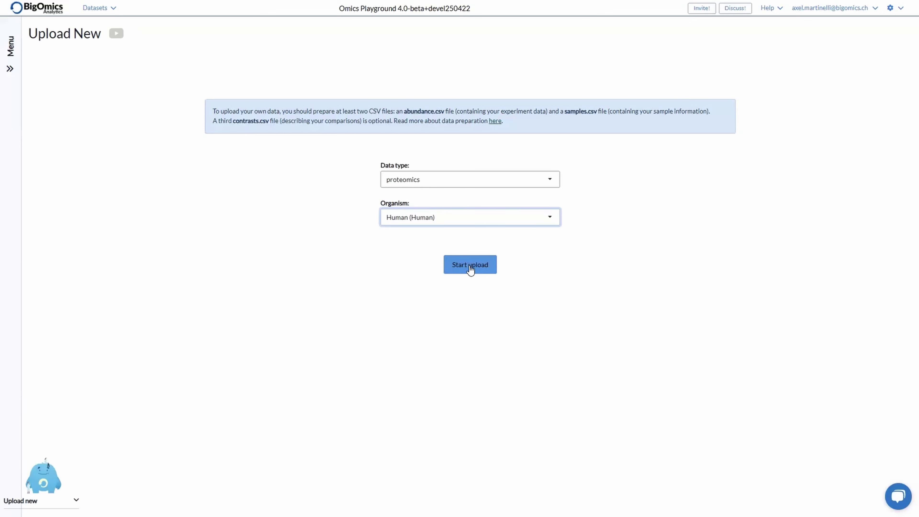
{"action": "left_click", "coordinate": [470, 265]}
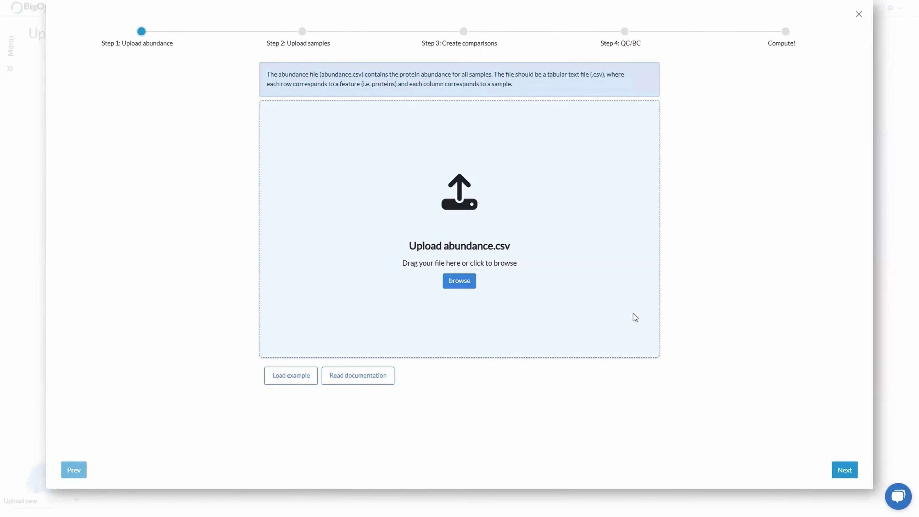
{"action": "left_click", "coordinate": [282, 377]}
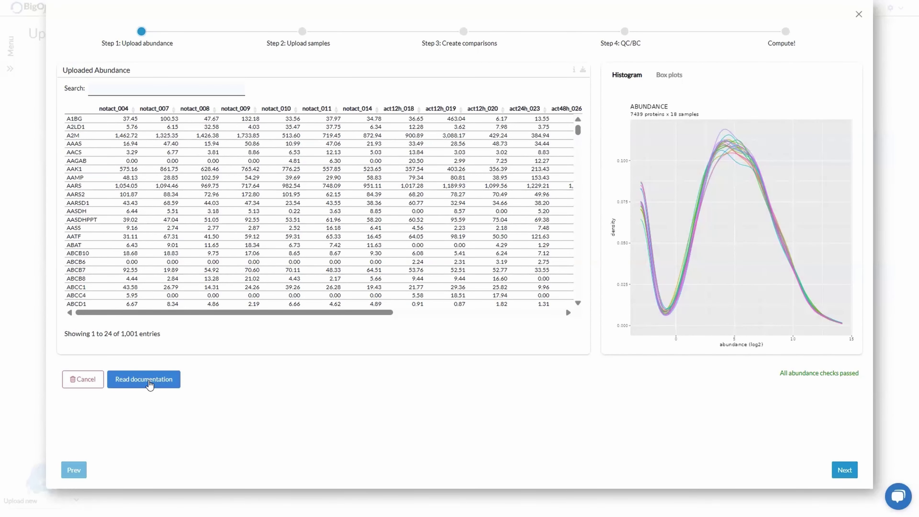
Step: Read the documentation on the counts file format and the checks before uploading
{"action": "left_click", "coordinate": [149, 382]}
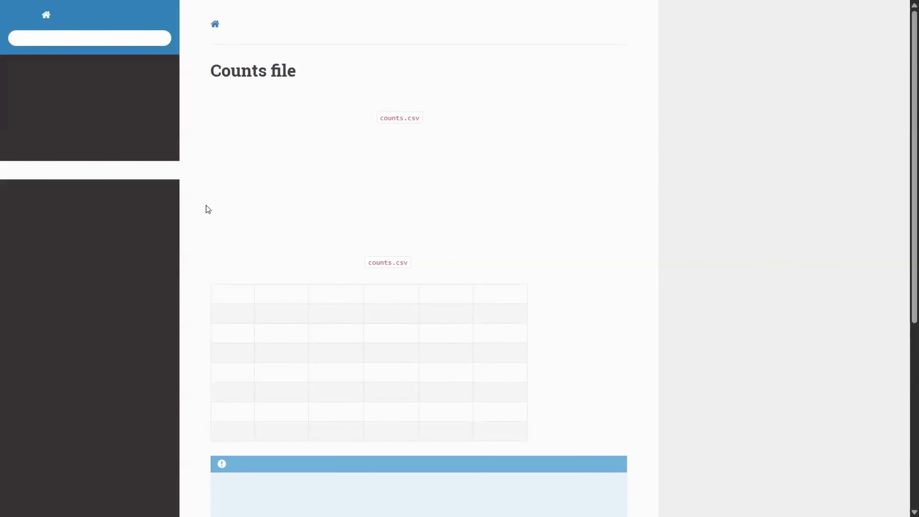
{"action": "scroll", "coordinate": [381, 150], "scroll_direction": "down", "scroll_amount": 1}
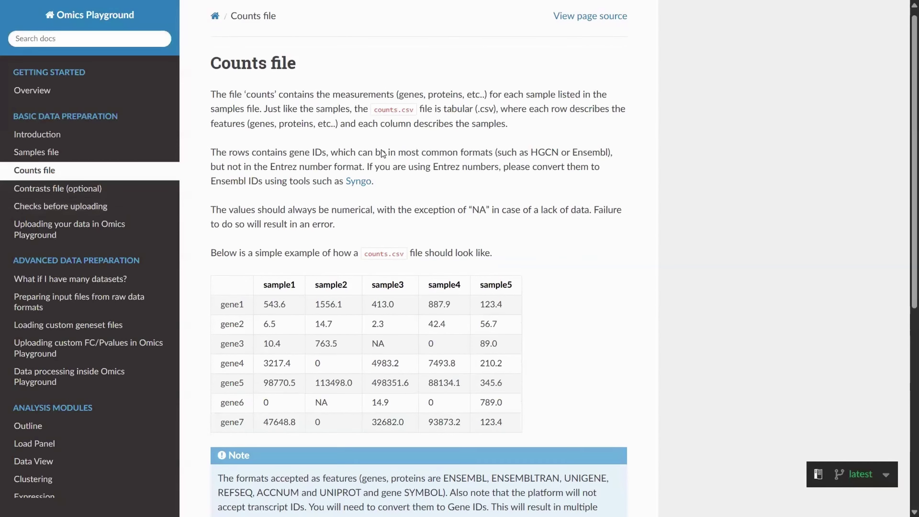
{"action": "scroll", "coordinate": [382, 150], "scroll_direction": "up", "scroll_amount": 1}
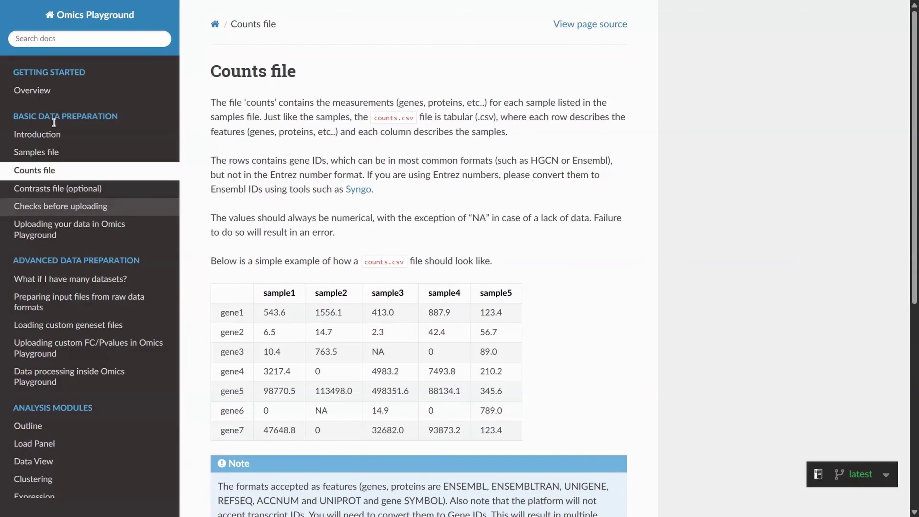
{"action": "left_click", "coordinate": [78, 211]}
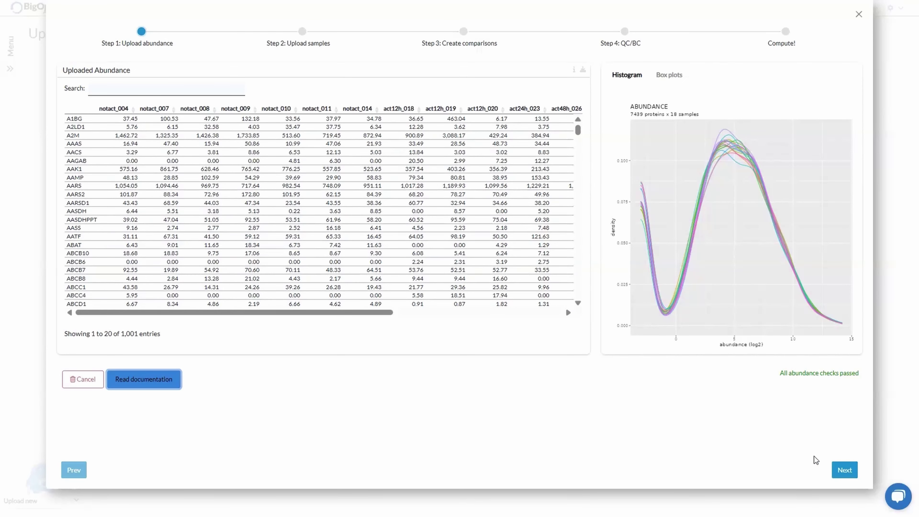
Step: Load the example samples data in the samples stage and proceed to creating comparisons
{"action": "left_click", "coordinate": [836, 471]}
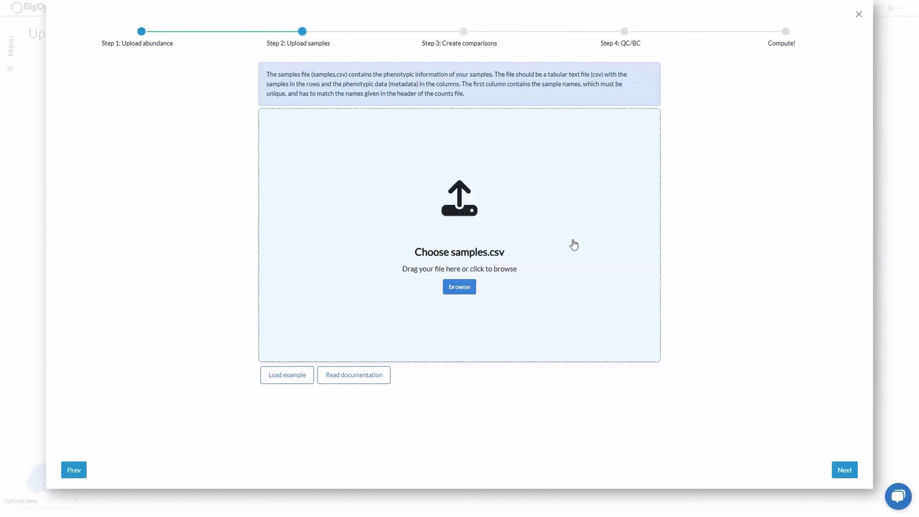
{"action": "left_click", "coordinate": [286, 376]}
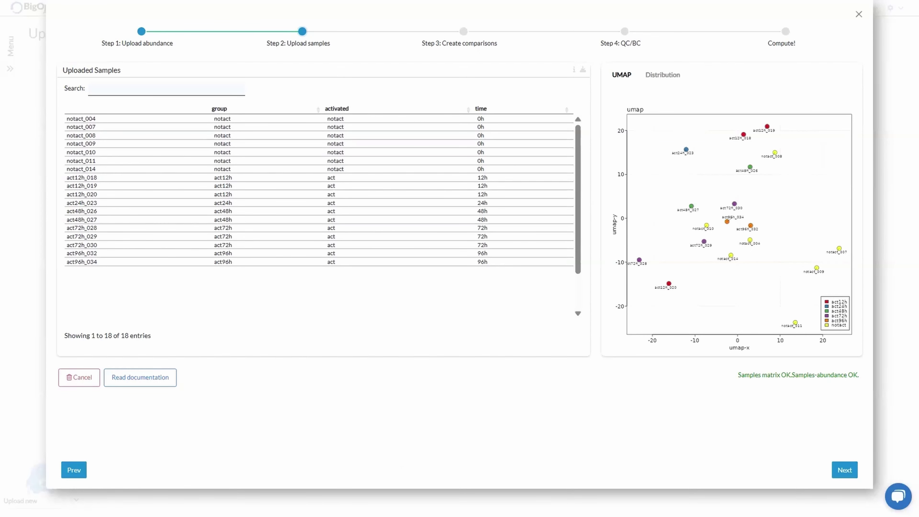
{"action": "left_click", "coordinate": [841, 468]}
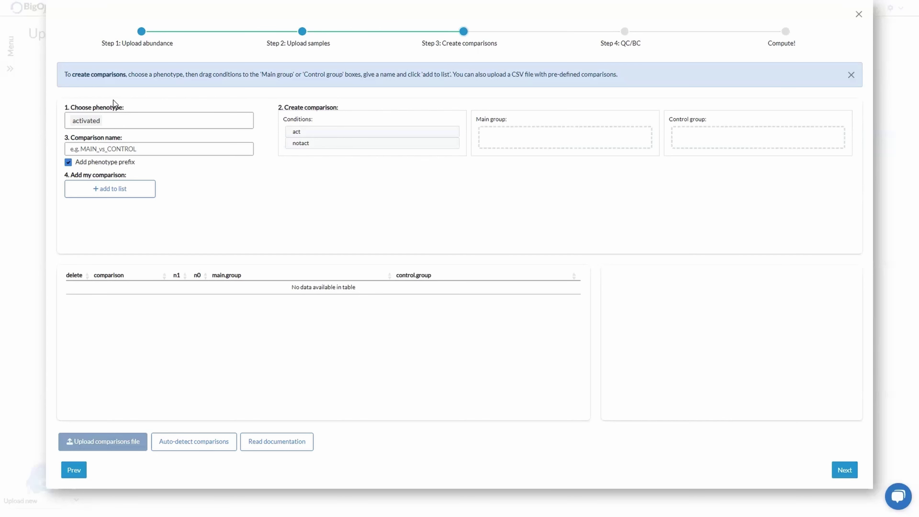
Step: Add time to the activated phenotype so the comparison conditions combine both
{"action": "left_click", "coordinate": [146, 121]}
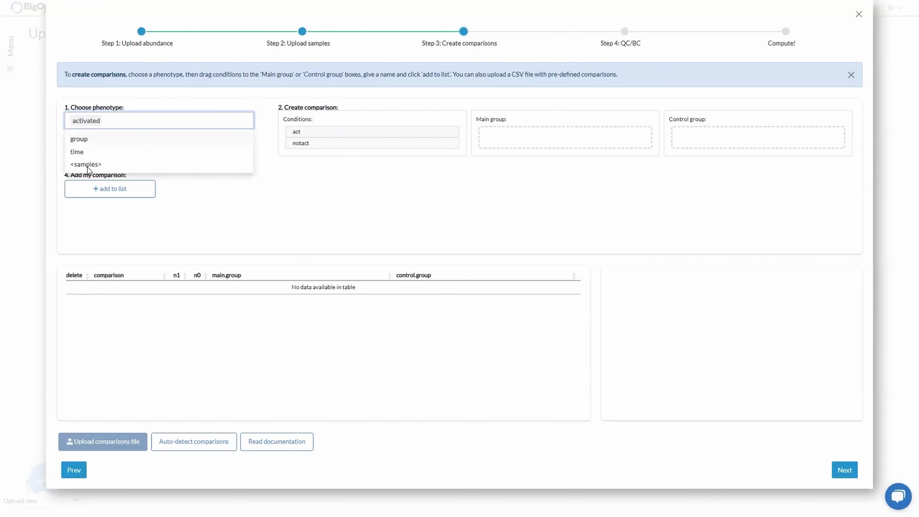
{"action": "left_click", "coordinate": [80, 153]}
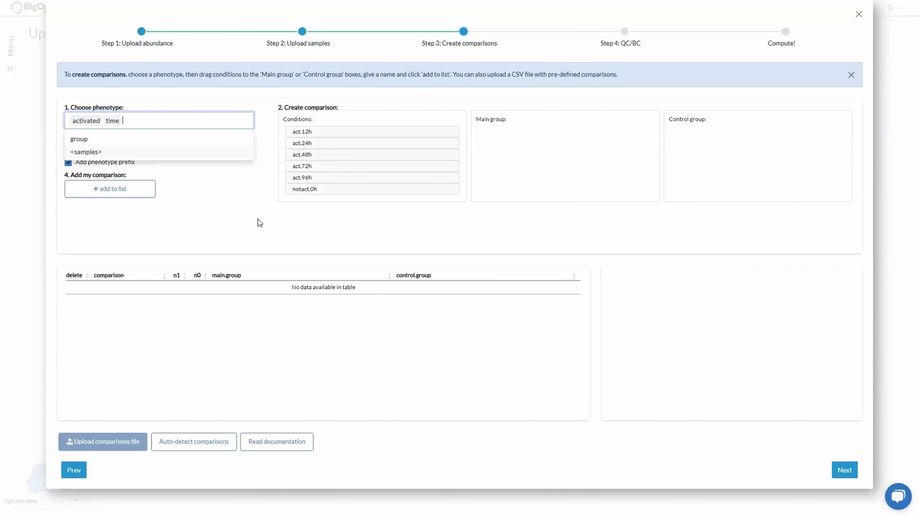
{"action": "left_click", "coordinate": [223, 238]}
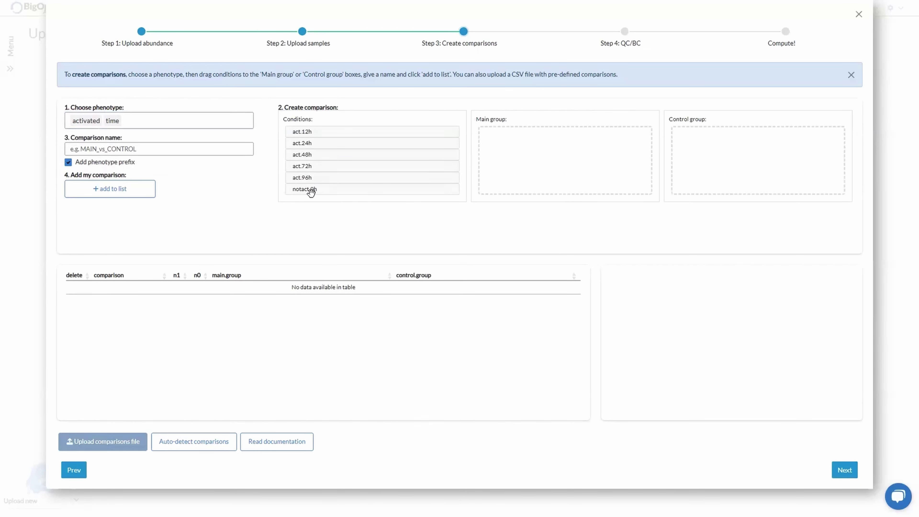
Step: Add a comparison of act.96h as main group against notact.0h as control group, without the phenotype prefix
{"action": "left_click_drag", "start_coordinate": [310, 189], "coordinate": [685, 182]}
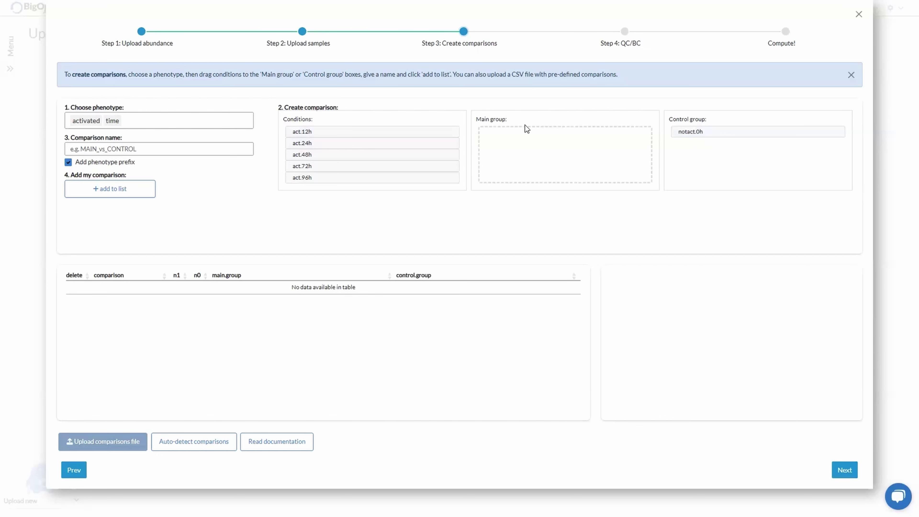
{"action": "left_click_drag", "start_coordinate": [318, 178], "coordinate": [565, 162]}
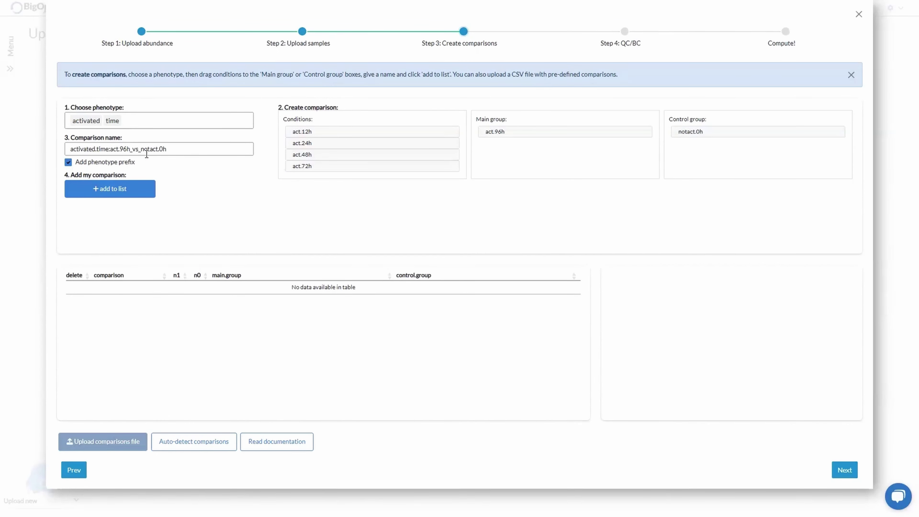
{"action": "left_click", "coordinate": [68, 162]}
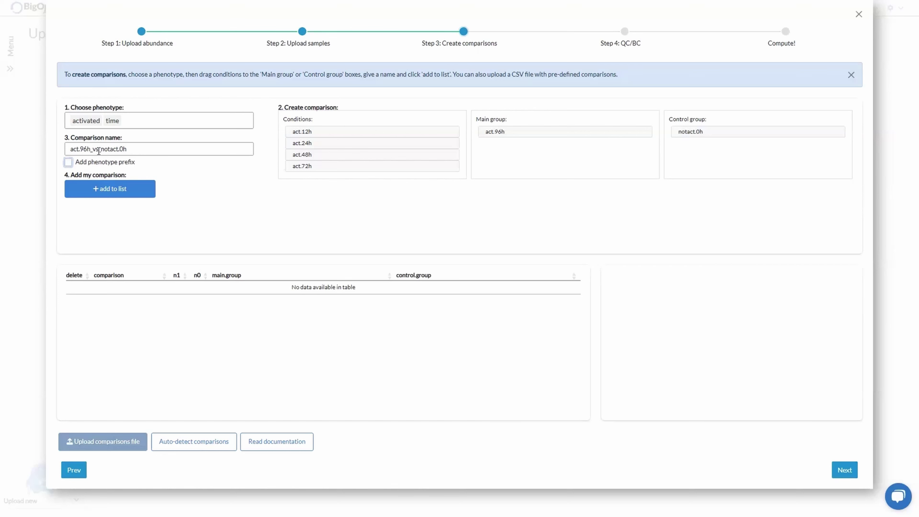
{"action": "left_click", "coordinate": [101, 190]}
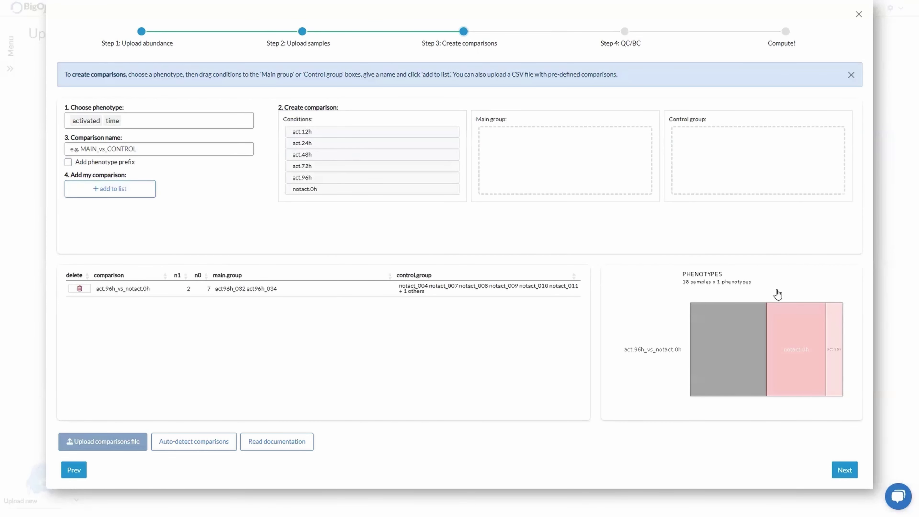
Step: Assign notact.0h and act.12h to the control group and act.96h and act.72h to the main group
{"action": "left_click_drag", "start_coordinate": [310, 188], "coordinate": [678, 139]}
{"action": "left_click", "coordinate": [310, 133]}
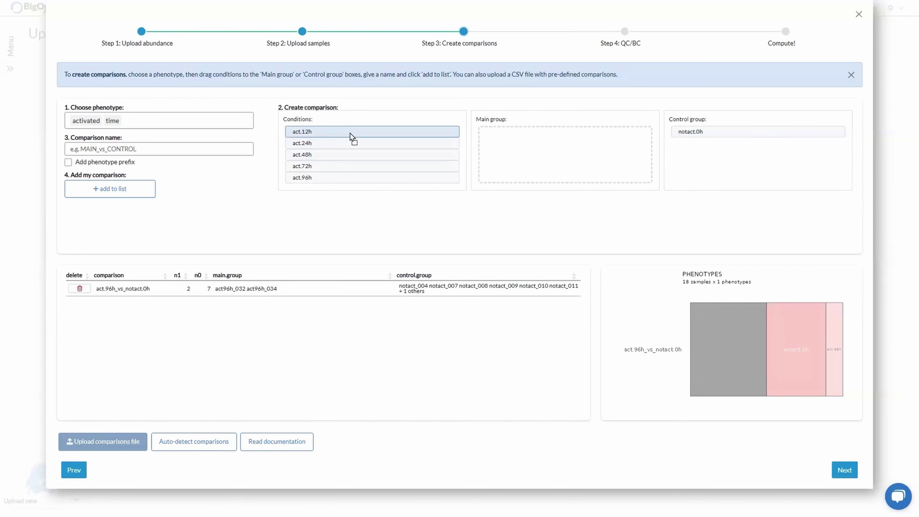
{"action": "left_click_drag", "start_coordinate": [349, 132], "coordinate": [719, 152]}
{"action": "left_click", "coordinate": [312, 167]}
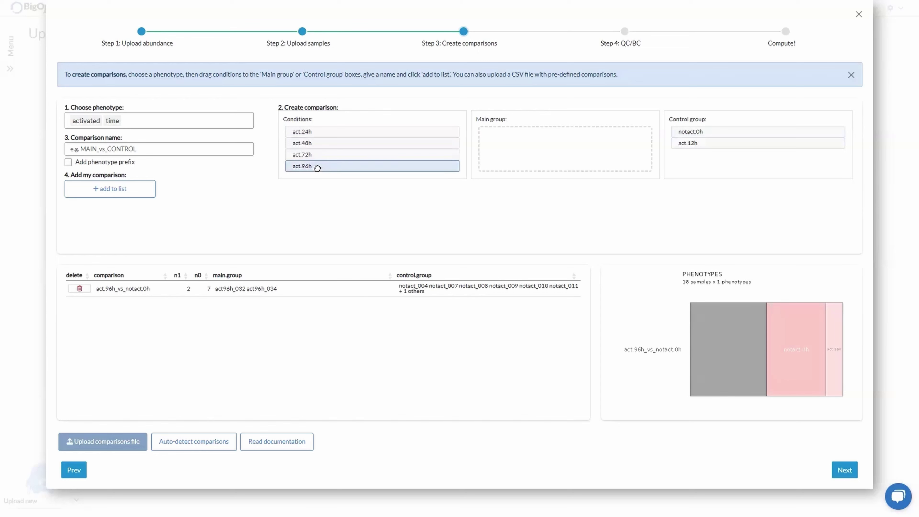
{"action": "double_click", "coordinate": [318, 168]}
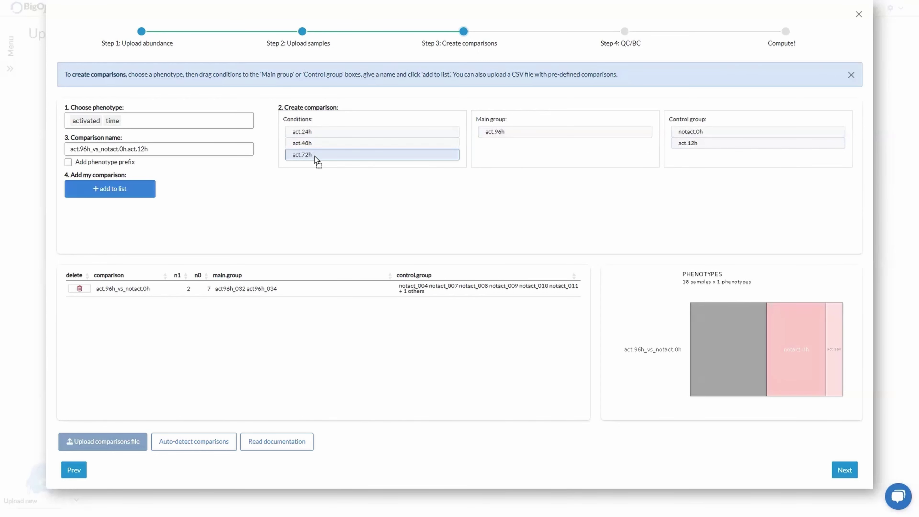
{"action": "double_click", "coordinate": [317, 161]}
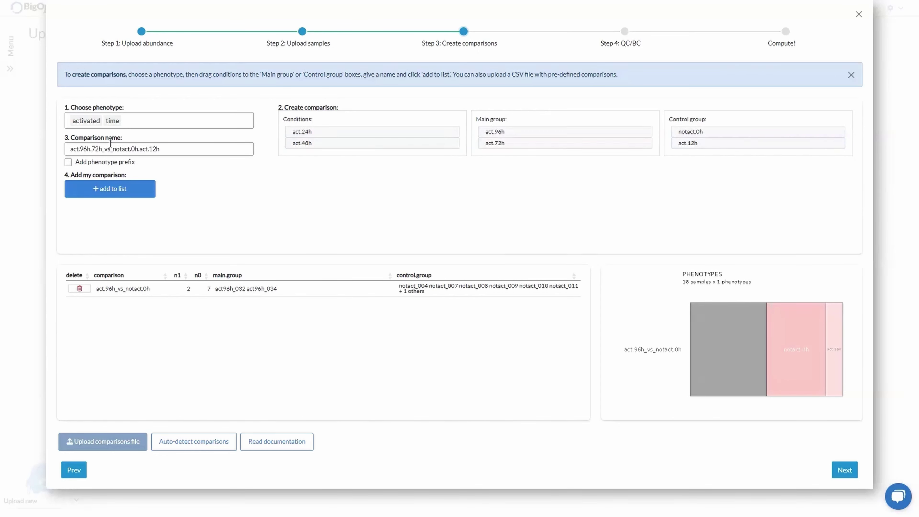
Step: Name the new comparison late_vs_early and add it to the comparison list
{"action": "left_click", "coordinate": [104, 147]}
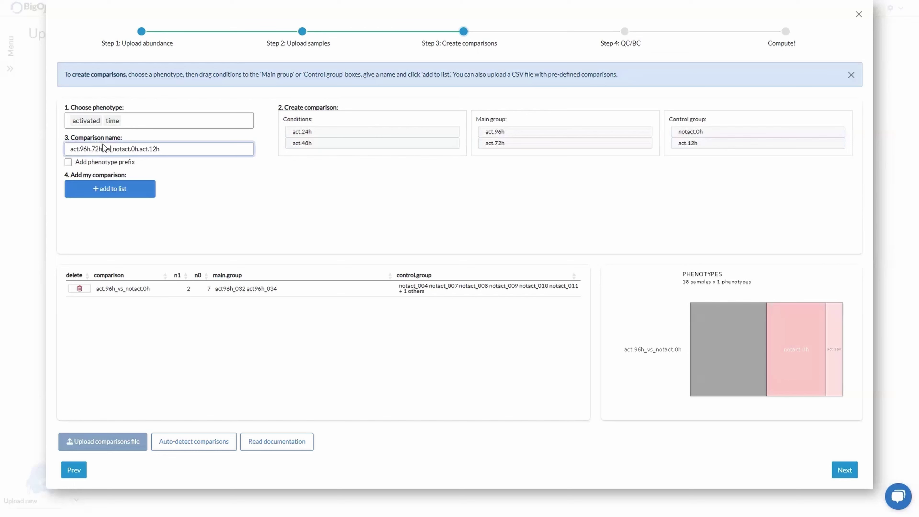
{"action": "left_click_drag", "start_coordinate": [103, 148], "coordinate": [68, 139]}
{"action": "type", "text": "late"}
{"action": "key", "text": "Right"}
{"action": "key", "text": "Right"}
{"action": "key", "text": "Right"}
{"action": "key", "text": "Right"}
{"action": "key", "text": "shift+End"}
{"action": "type", "text": "n"}
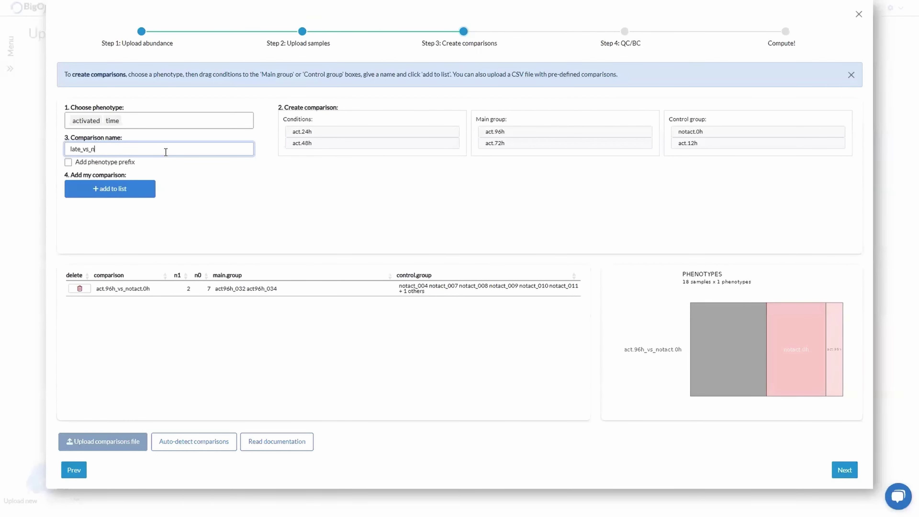
{"action": "key", "text": "BackSpace"}
{"action": "type", "text": "early"}
{"action": "left_click_drag", "start_coordinate": [78, 152], "coordinate": [93, 149]}
{"action": "right_click", "coordinate": [93, 149]}
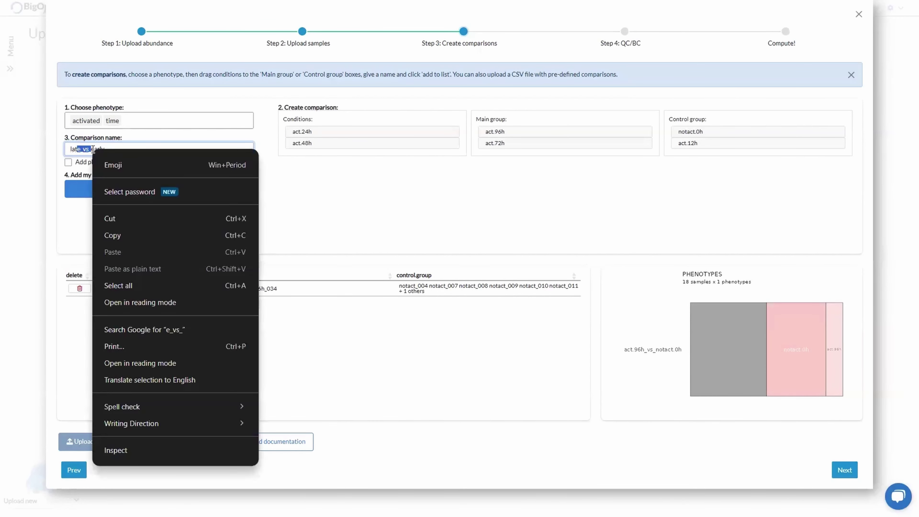
{"action": "key", "text": "Escape"}
{"action": "left_click_drag", "start_coordinate": [91, 149], "coordinate": [83, 149]}
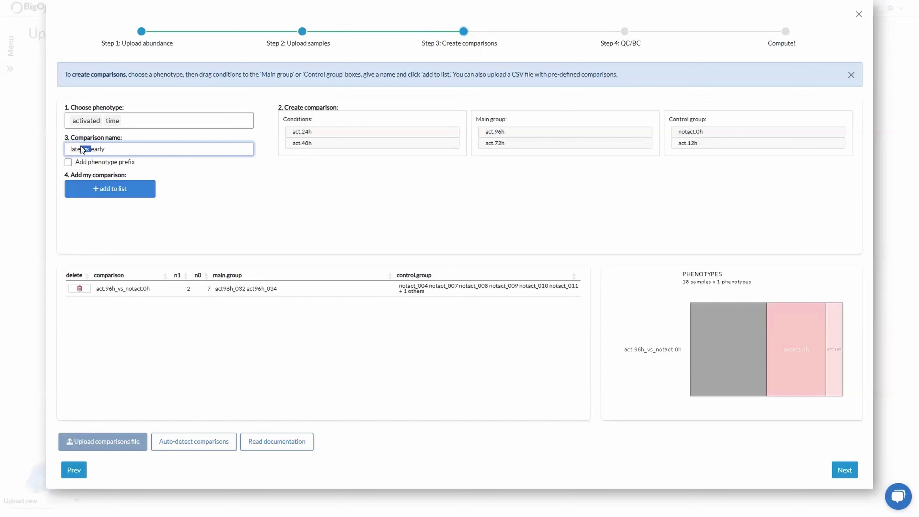
{"action": "left_click", "coordinate": [123, 198]}
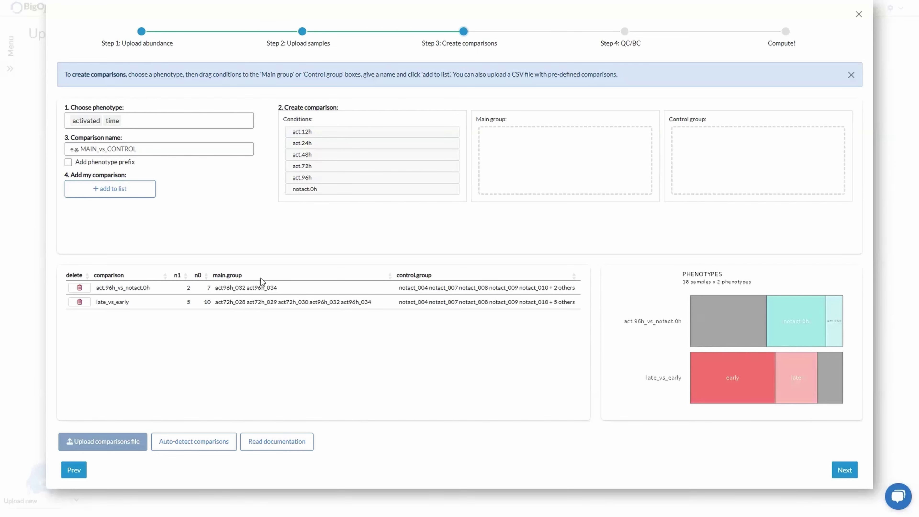
Step: Proceed to the QC/BC stage and acknowledge the interaction analysis notice
{"action": "left_click", "coordinate": [846, 470]}
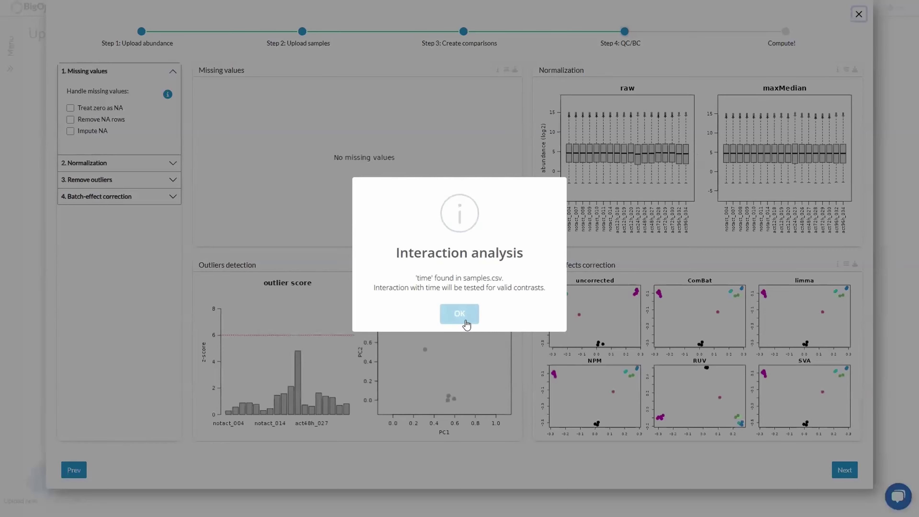
{"action": "left_click", "coordinate": [465, 318]}
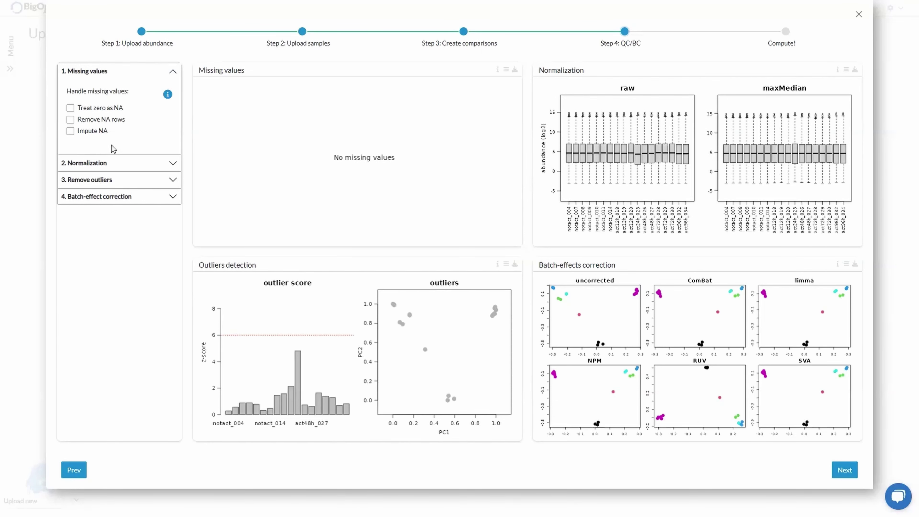
Step: Enable Impute NA for missing values and review the available imputation methods
{"action": "left_click", "coordinate": [70, 132]}
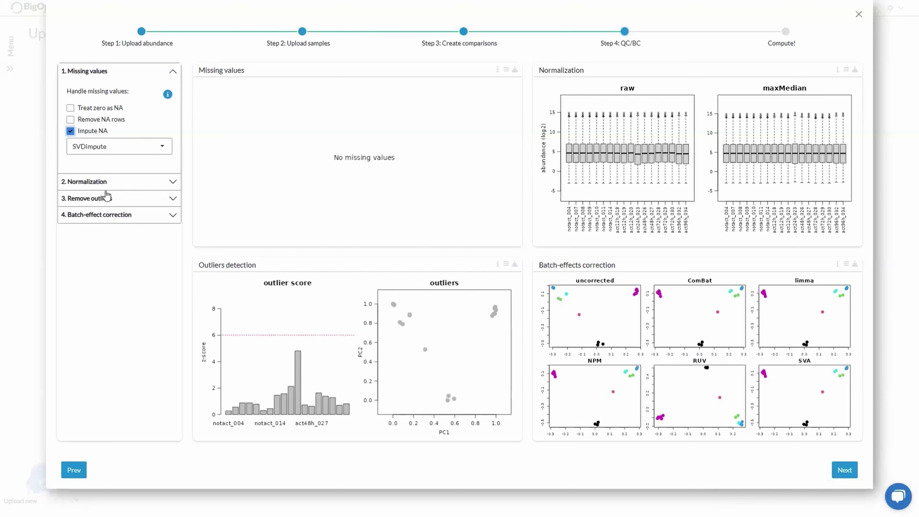
{"action": "left_click", "coordinate": [117, 148]}
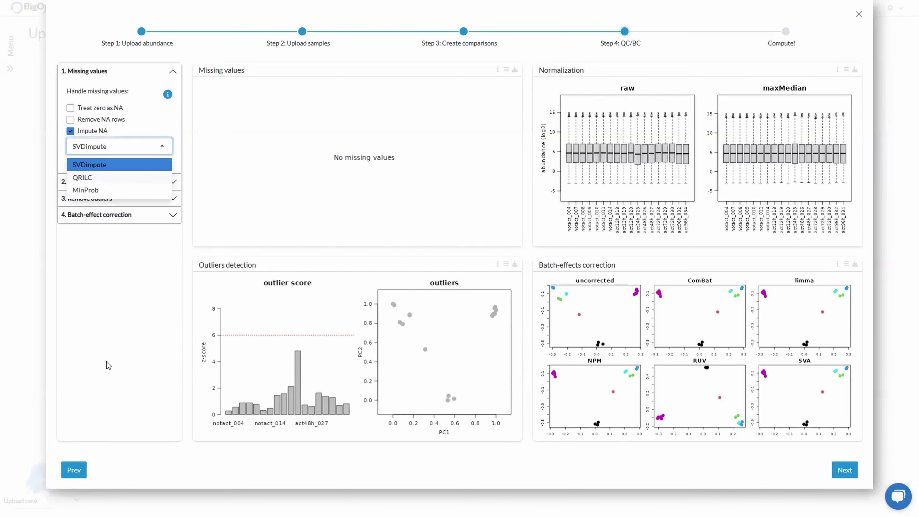
{"action": "left_click", "coordinate": [117, 321]}
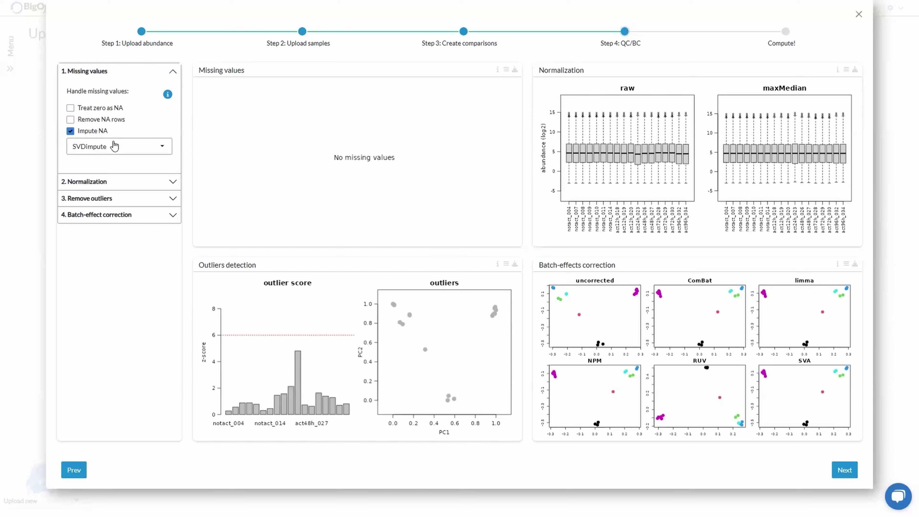
Step: Enable Remove NA rows, review its threshold options, and disable both Remove NA rows and Impute NA
{"action": "left_click", "coordinate": [70, 119]}
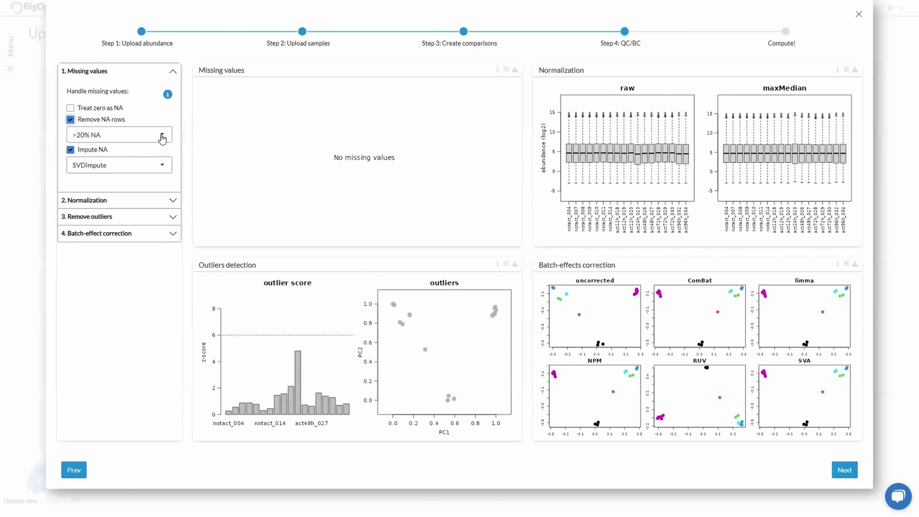
{"action": "left_click", "coordinate": [162, 137]}
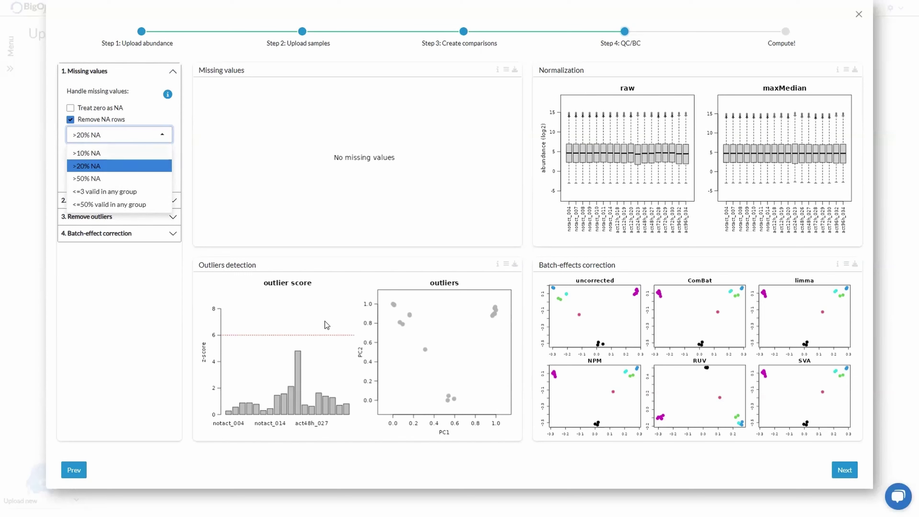
{"action": "left_click", "coordinate": [119, 314]}
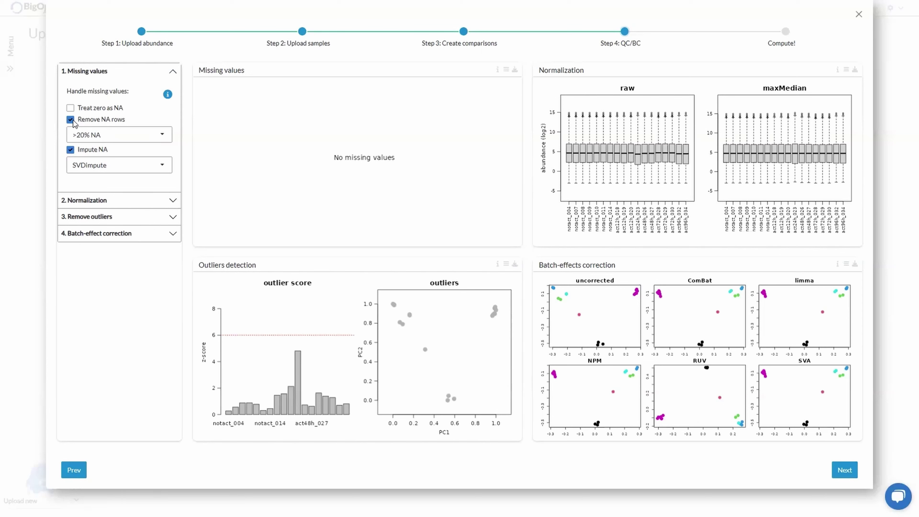
{"action": "left_click", "coordinate": [71, 121]}
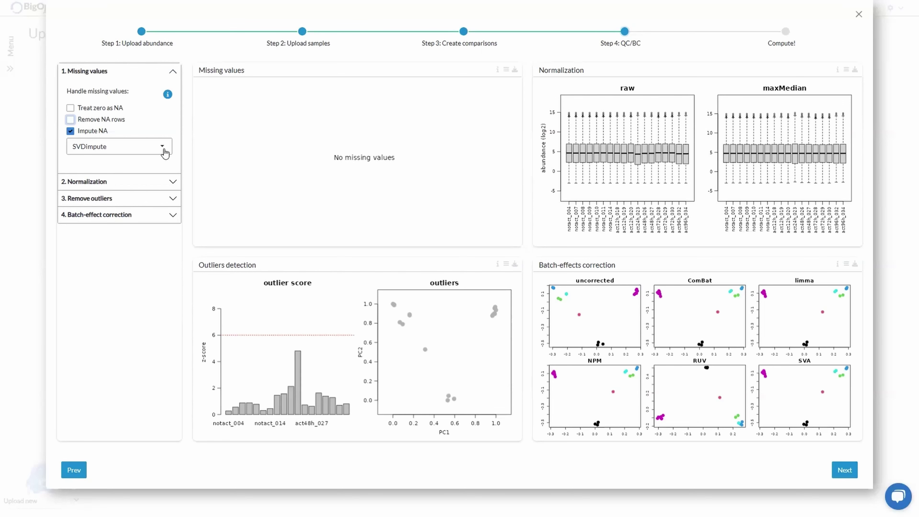
{"action": "left_click", "coordinate": [70, 132]}
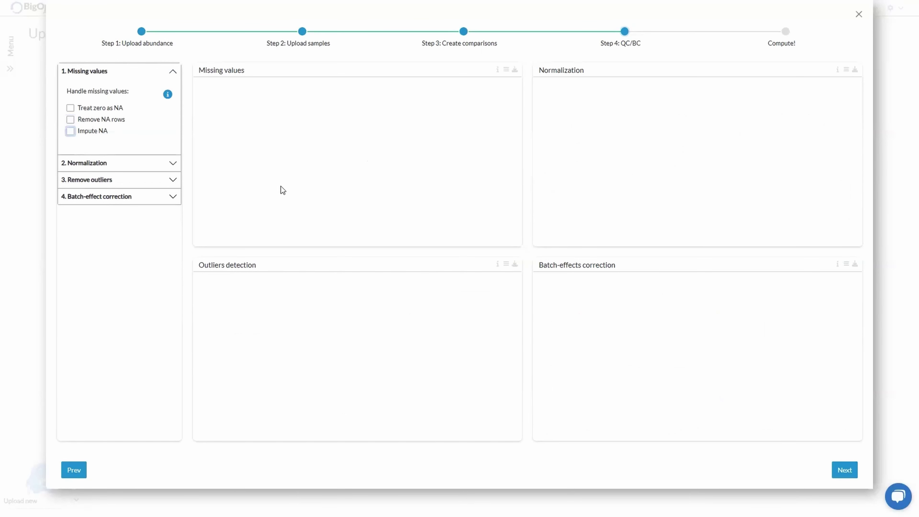
Step: Turn data normalization off and back on to compare the plots, acknowledging the interaction analysis notices
{"action": "left_click", "coordinate": [172, 165]}
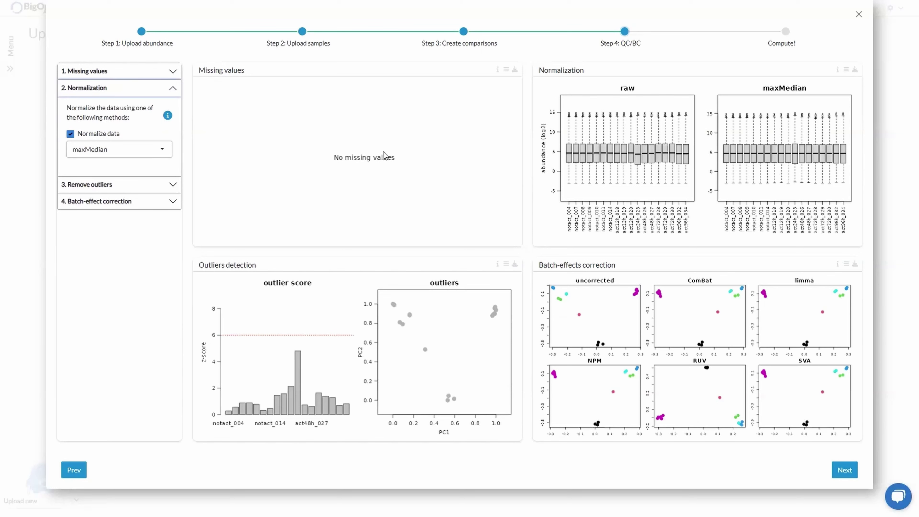
{"action": "left_click", "coordinate": [70, 135]}
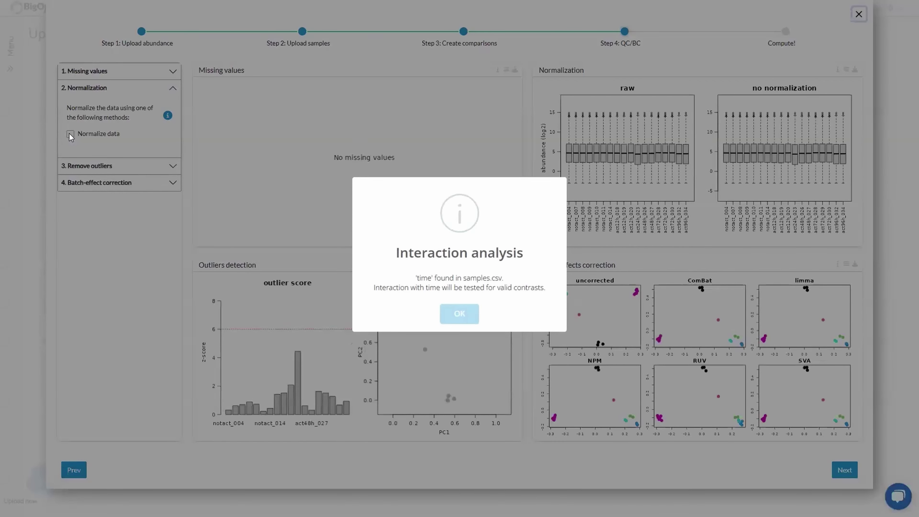
{"action": "left_click", "coordinate": [471, 319]}
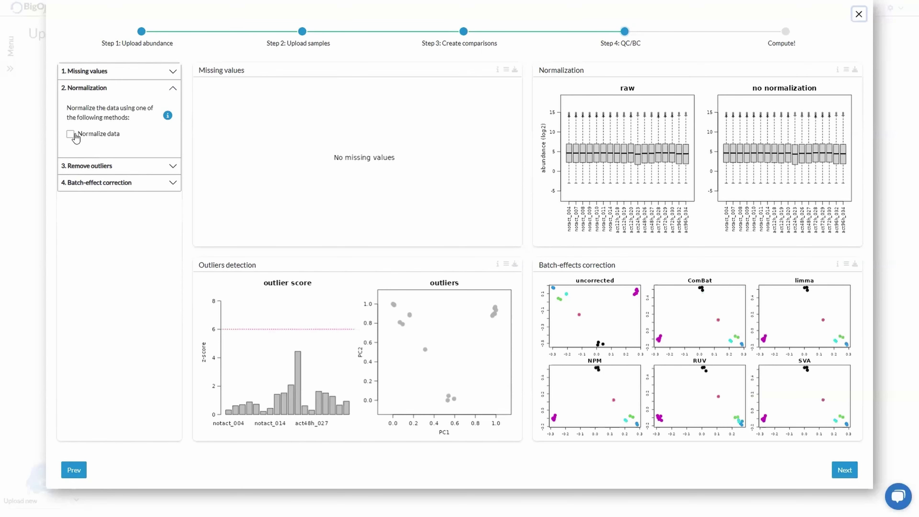
{"action": "left_click", "coordinate": [71, 134]}
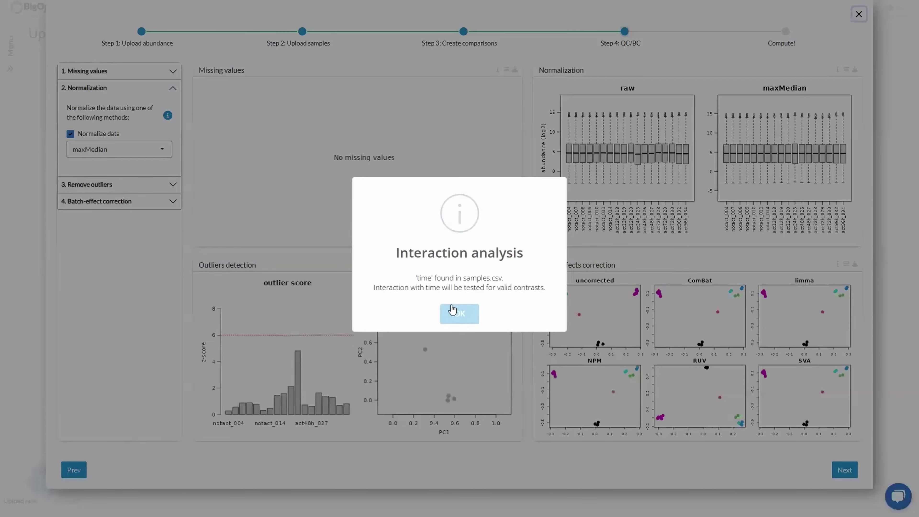
{"action": "left_click", "coordinate": [452, 310]}
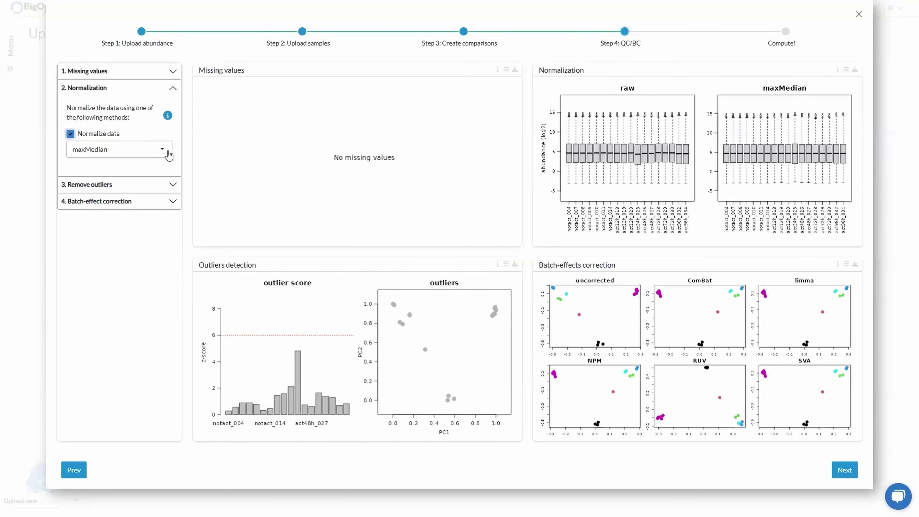
Step: Try the reference normalization method, then restore maxMedian
{"action": "left_click", "coordinate": [169, 155]}
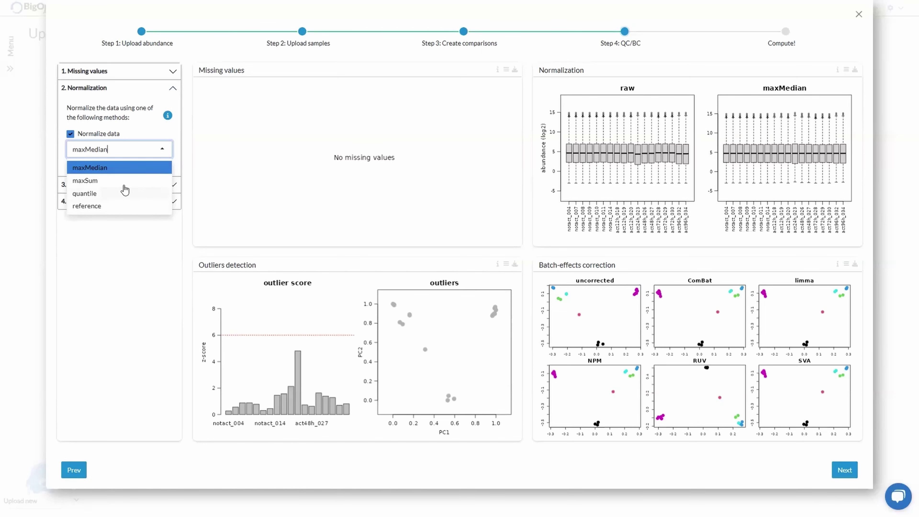
{"action": "left_click", "coordinate": [114, 209]}
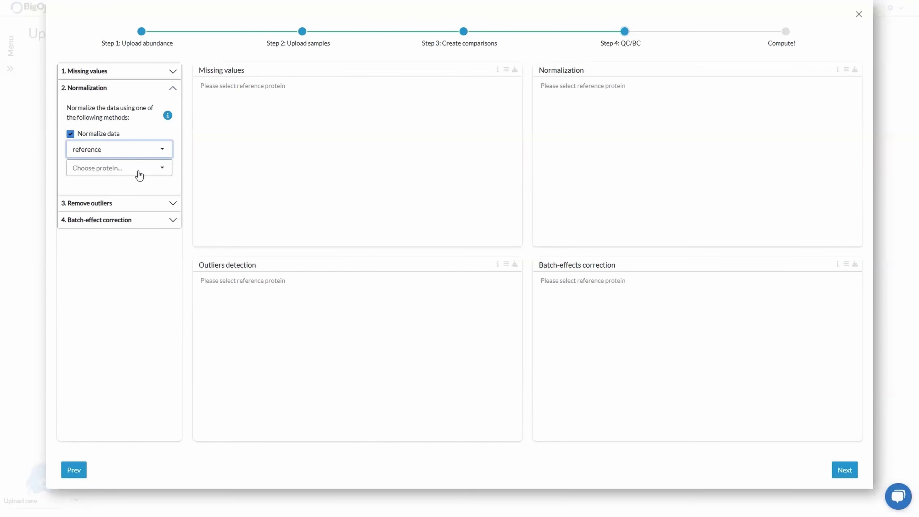
{"action": "left_click", "coordinate": [158, 152]}
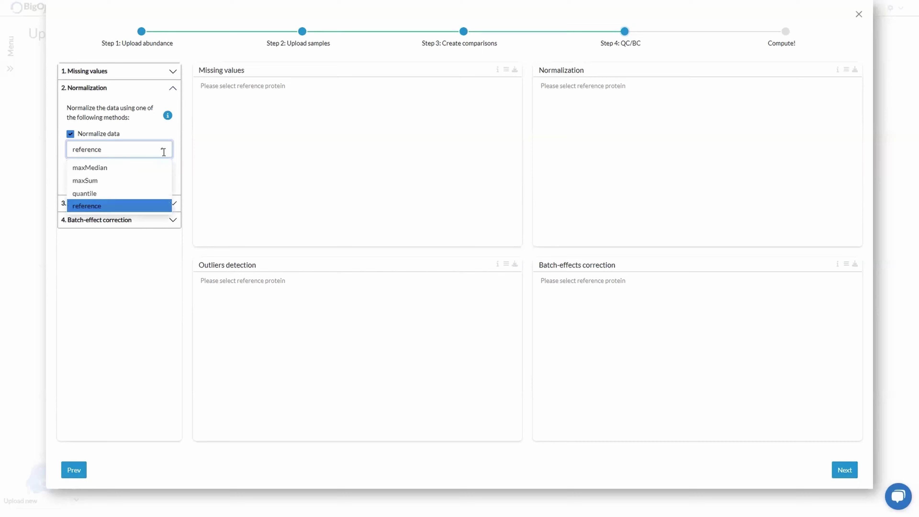
{"action": "left_click", "coordinate": [124, 168]}
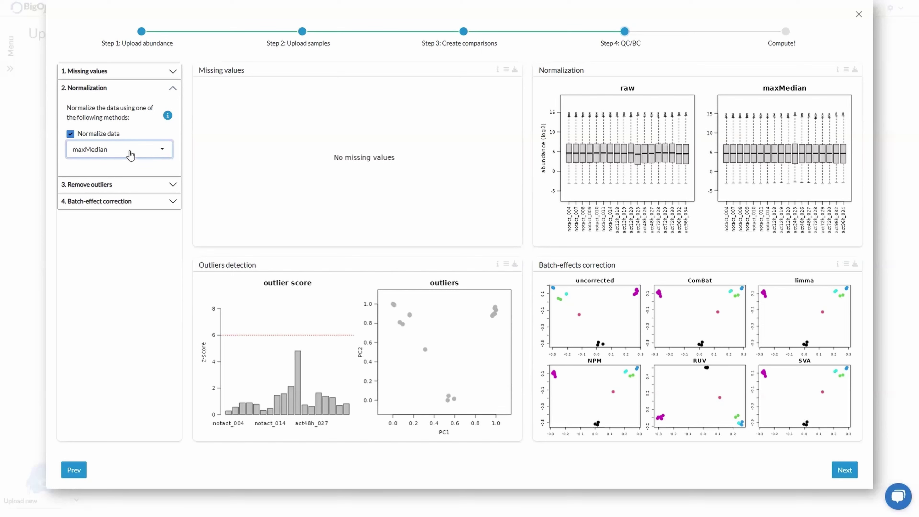
Step: Disable data normalization, acknowledge the interaction analysis notice, and open the outlier removal settings
{"action": "left_click", "coordinate": [70, 134]}
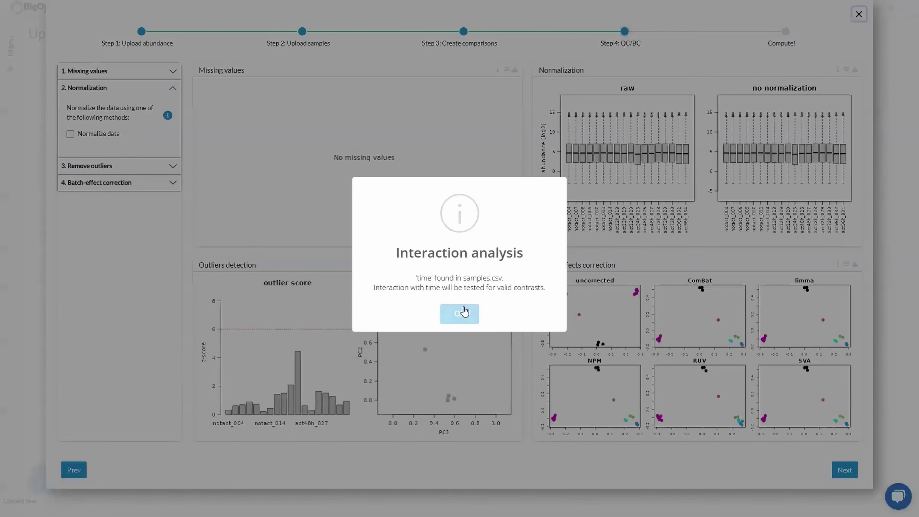
{"action": "left_click", "coordinate": [459, 313]}
{"action": "left_click", "coordinate": [168, 168]}
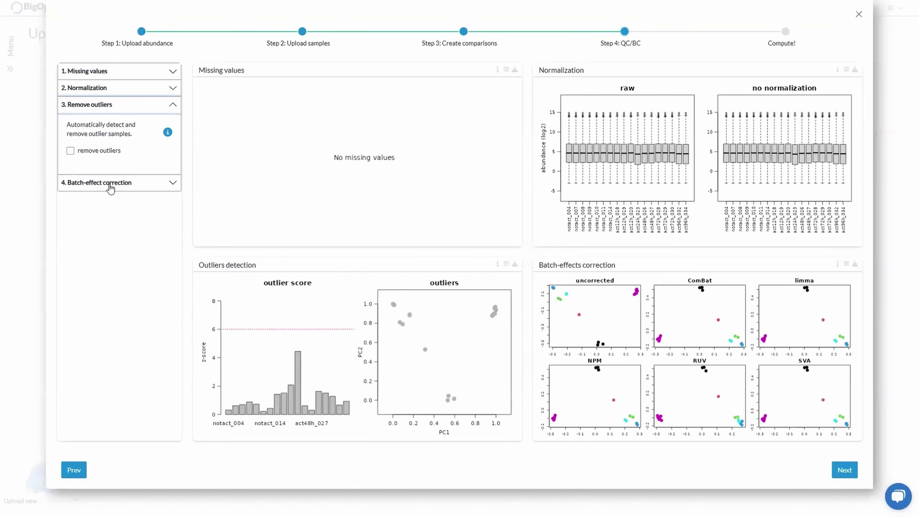
Step: Enable batch-effect removal, try the ComBat method, and set the correction method to NPM
{"action": "left_click", "coordinate": [169, 183]}
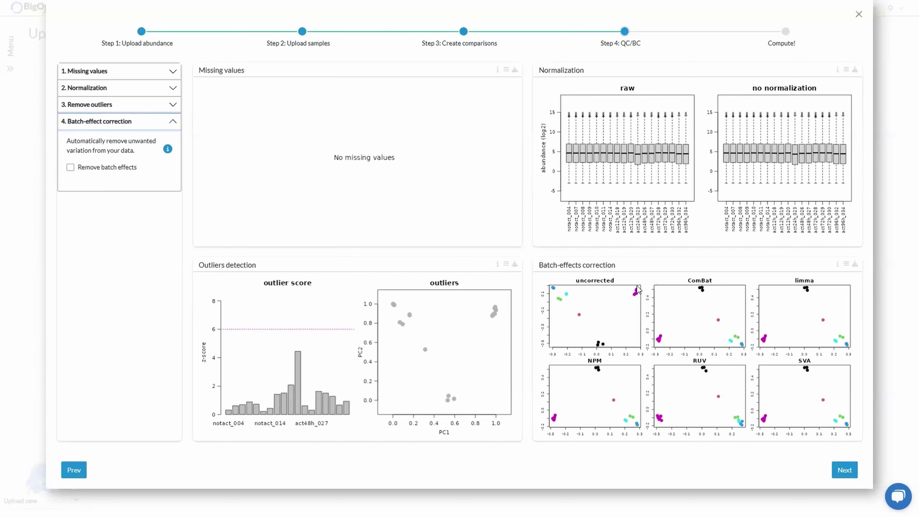
{"action": "left_click", "coordinate": [71, 168]}
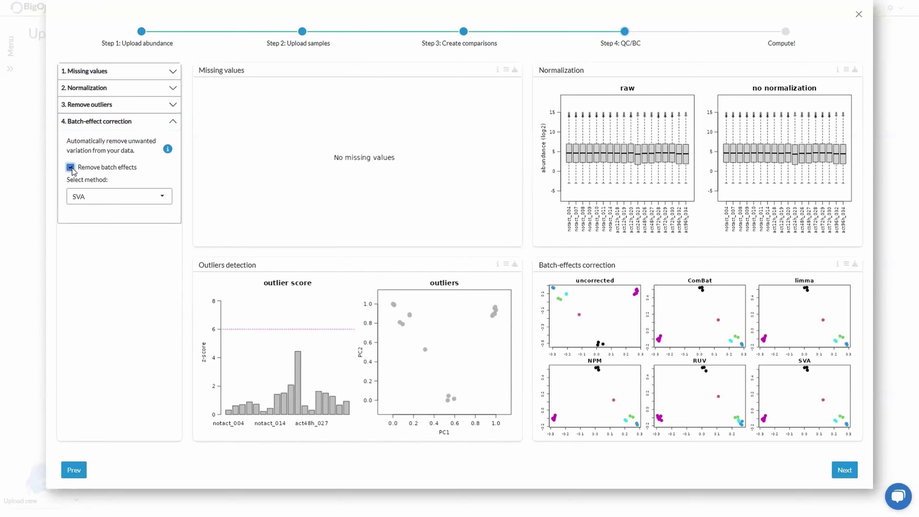
{"action": "left_click", "coordinate": [103, 199]}
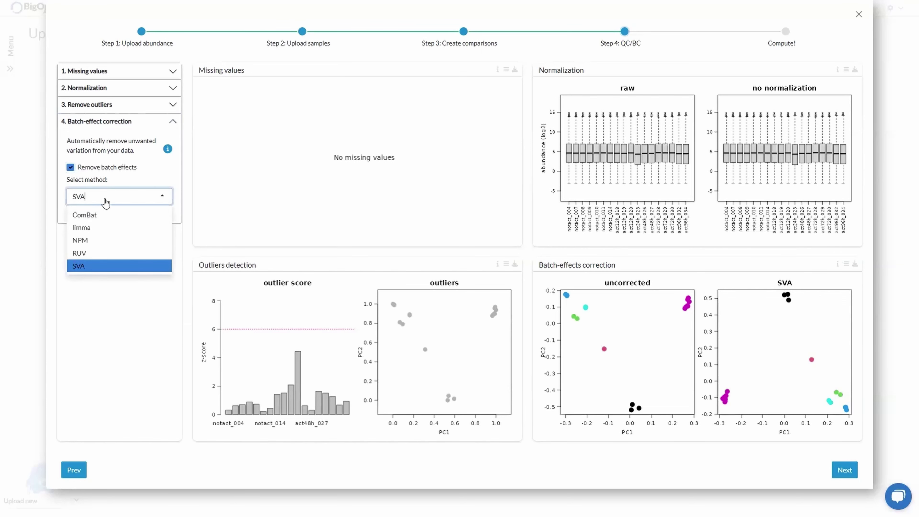
{"action": "left_click", "coordinate": [99, 216]}
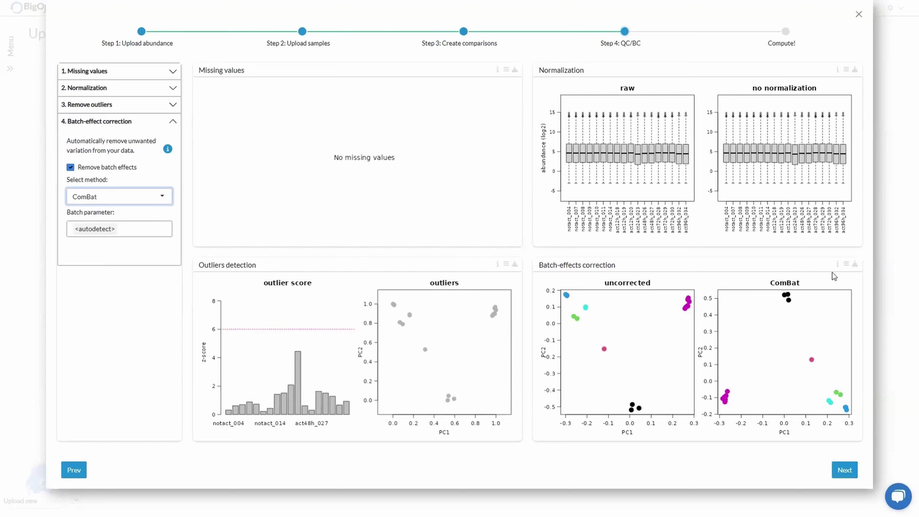
{"action": "left_click", "coordinate": [164, 196]}
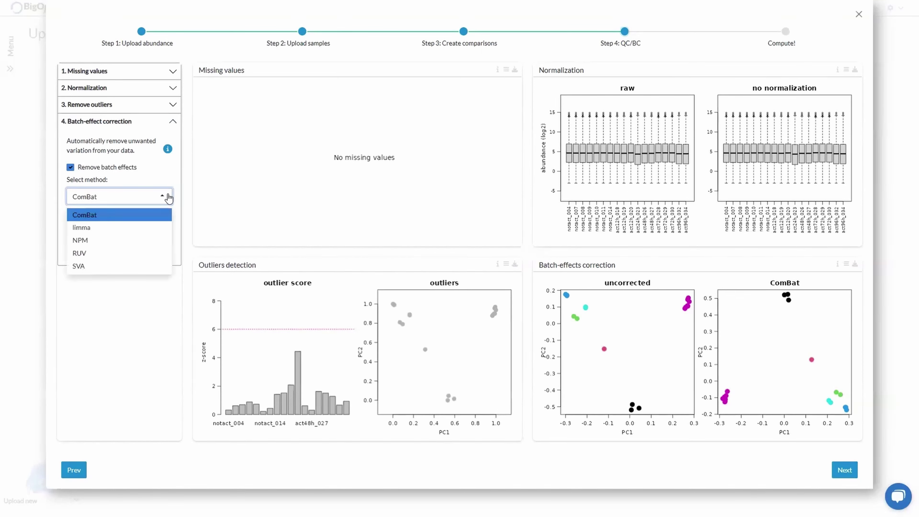
{"action": "left_click", "coordinate": [111, 242]}
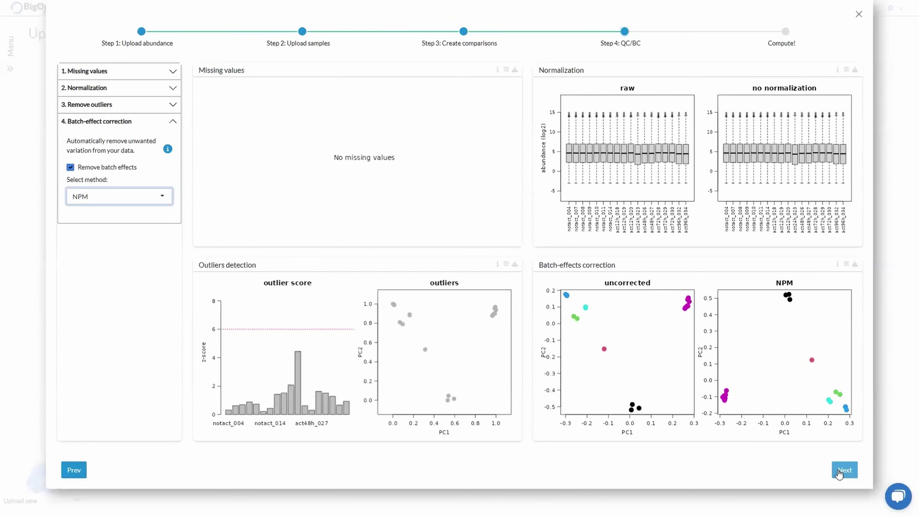
Step: Proceed to the Compute stage and expand the computation options, keeping features without symbol excluded
{"action": "left_click", "coordinate": [838, 471]}
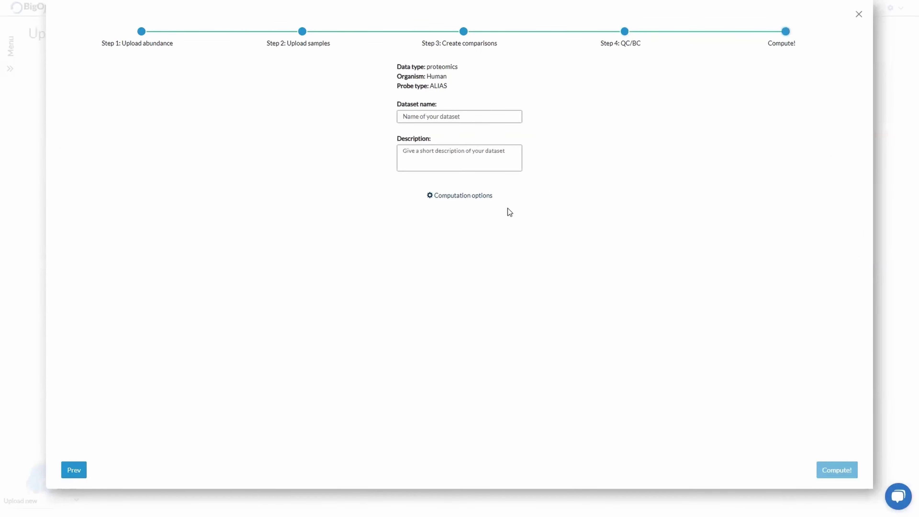
{"action": "left_click", "coordinate": [455, 202]}
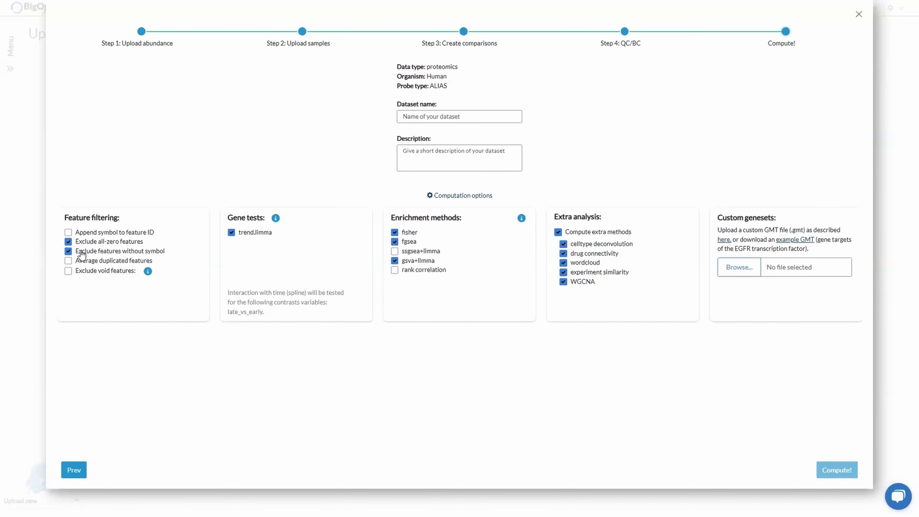
{"action": "left_click", "coordinate": [68, 252]}
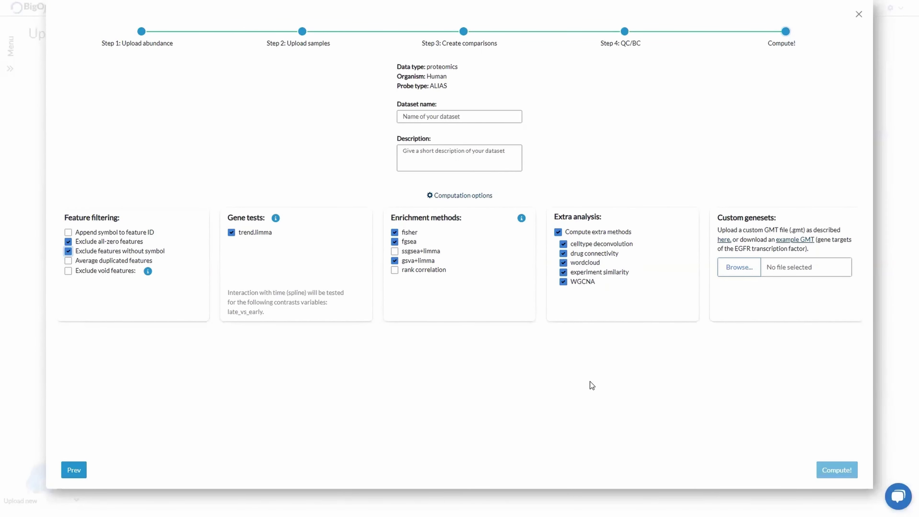
Step: Close the upload wizard without computing and go to the library of saved datasets
{"action": "left_click", "coordinate": [858, 14]}
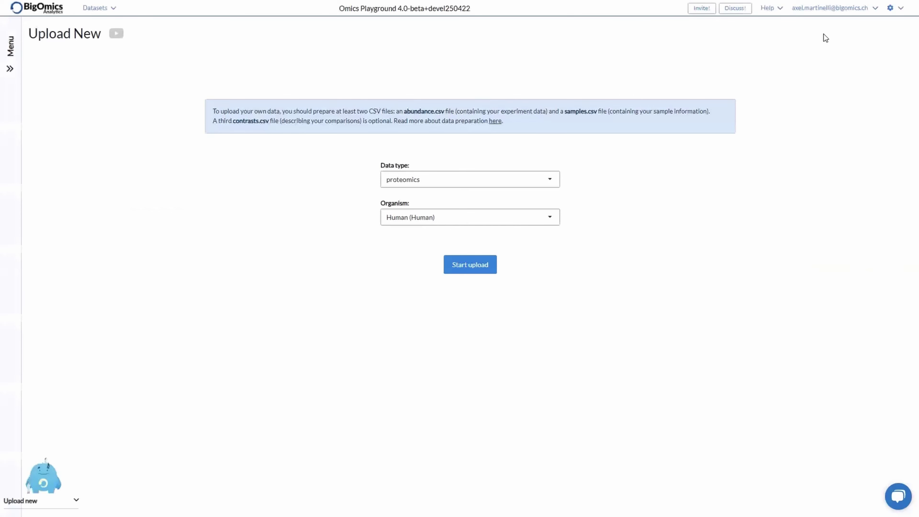
{"action": "left_click", "coordinate": [10, 68]}
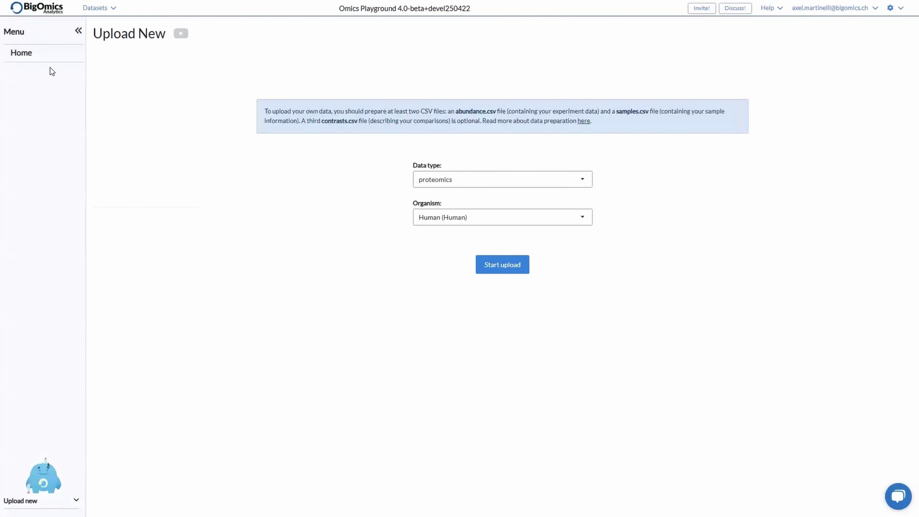
{"action": "left_click", "coordinate": [45, 57]}
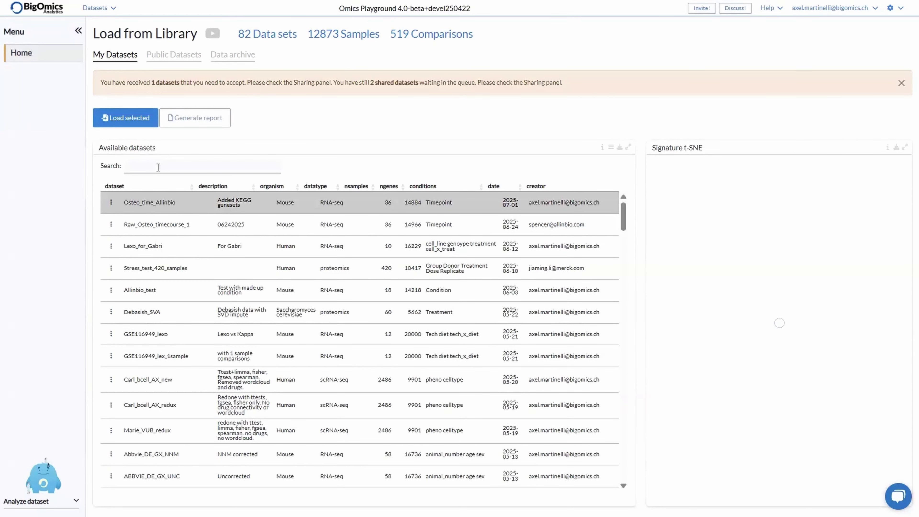
Step: Search the available datasets for "kim" and load the PDC000204_GBM proteomics dataset
{"action": "type", "text": "kim"}
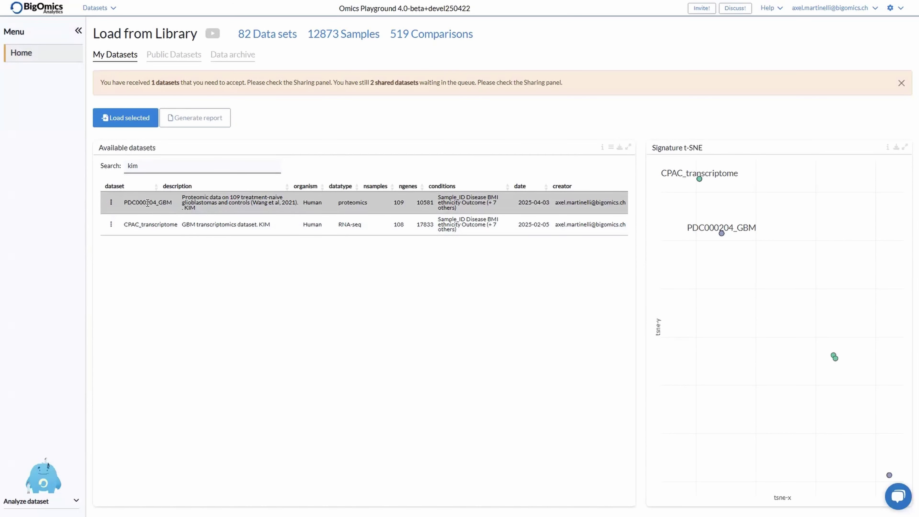
{"action": "left_click", "coordinate": [117, 123]}
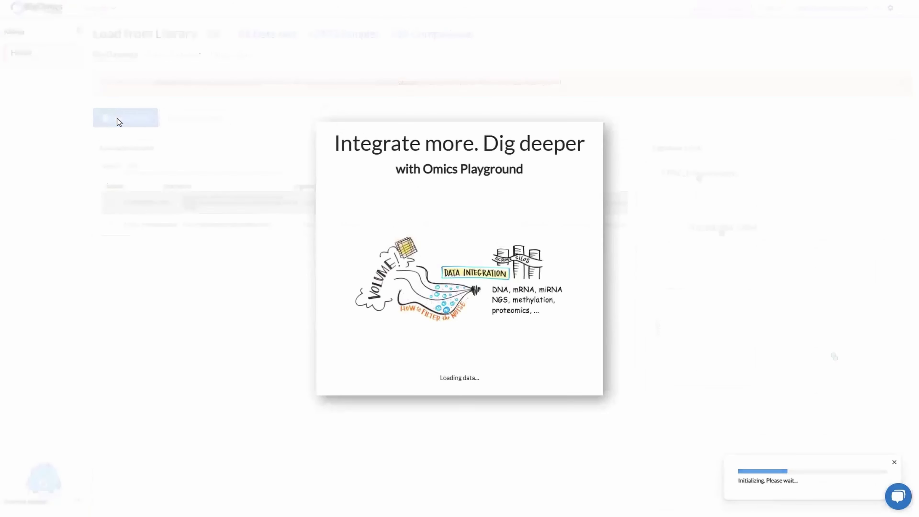